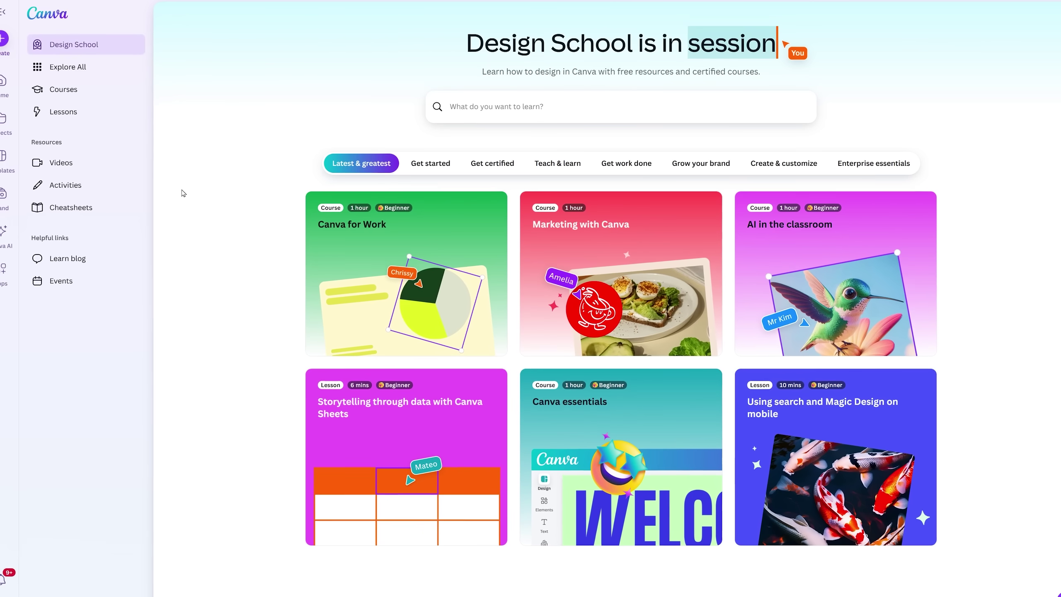
- Browse the Design School tabs: Get started, Get certified, Teach & learn, and Get work done
left_click(417, 166)
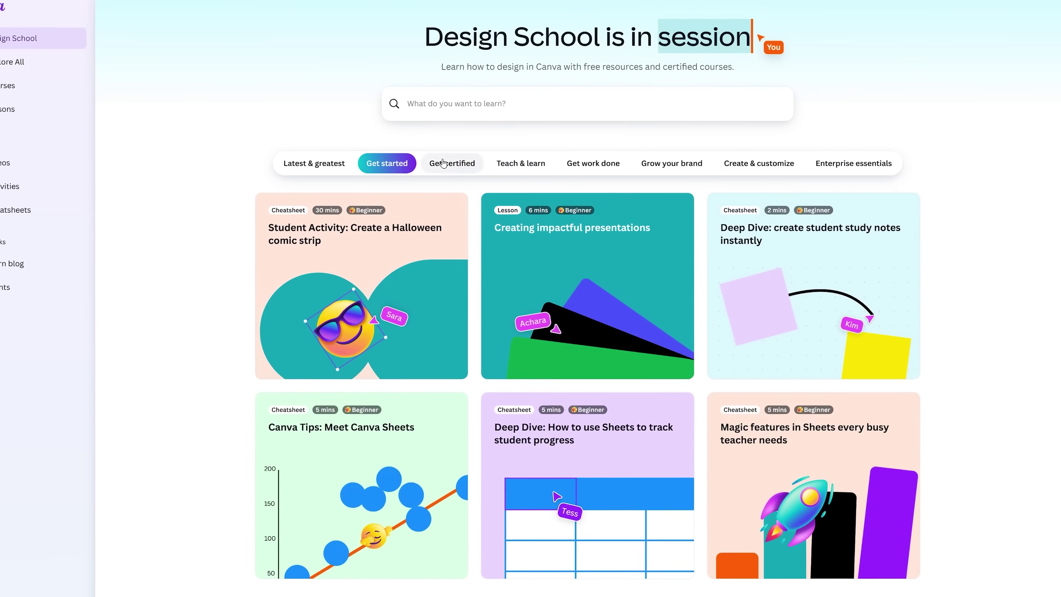
left_click(462, 163)
left_click(498, 167)
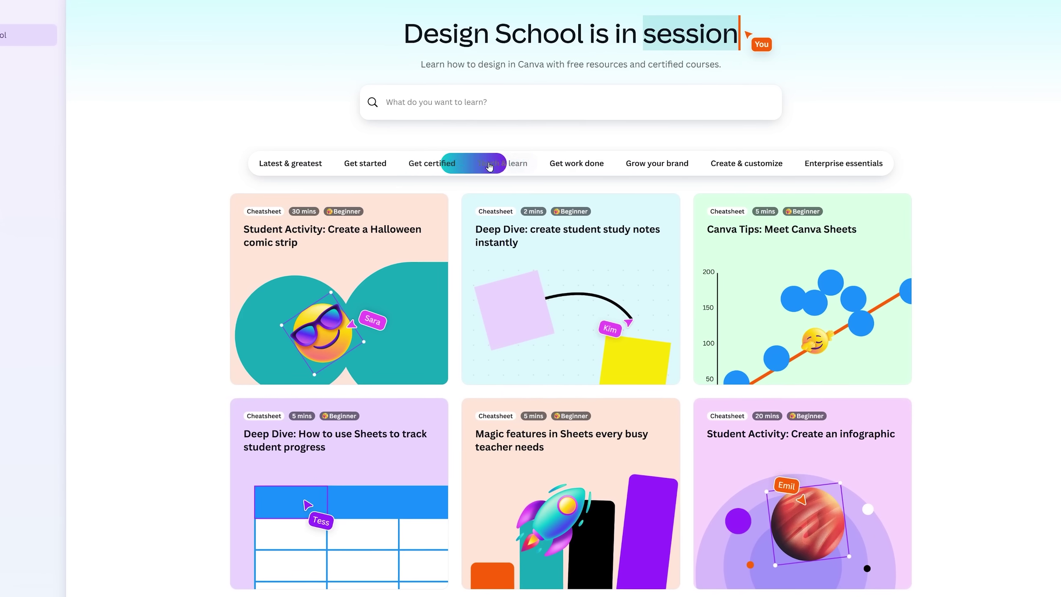
left_click(581, 172)
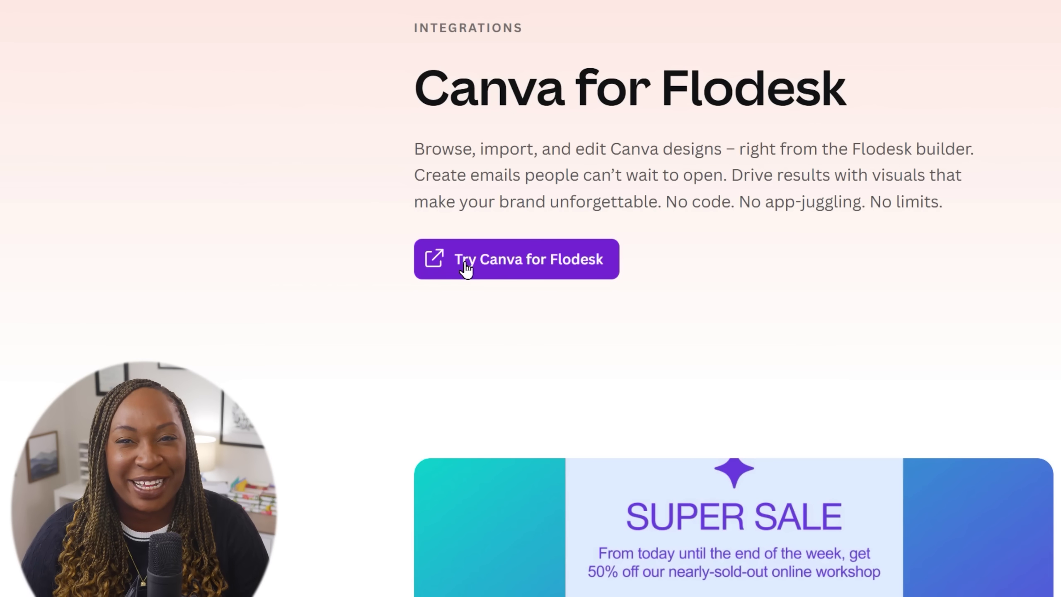
- Launch the integration with the Try Canva for Flodesk button
left_click(466, 264)
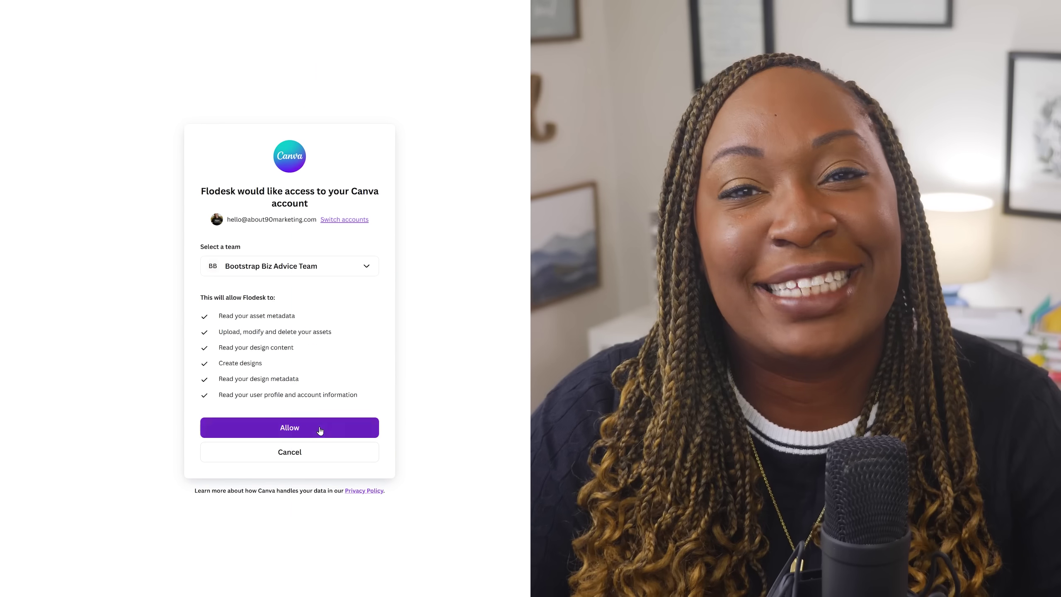
- Allow Flodesk to read design content and create designs in the Canva account
left_click(319, 426)
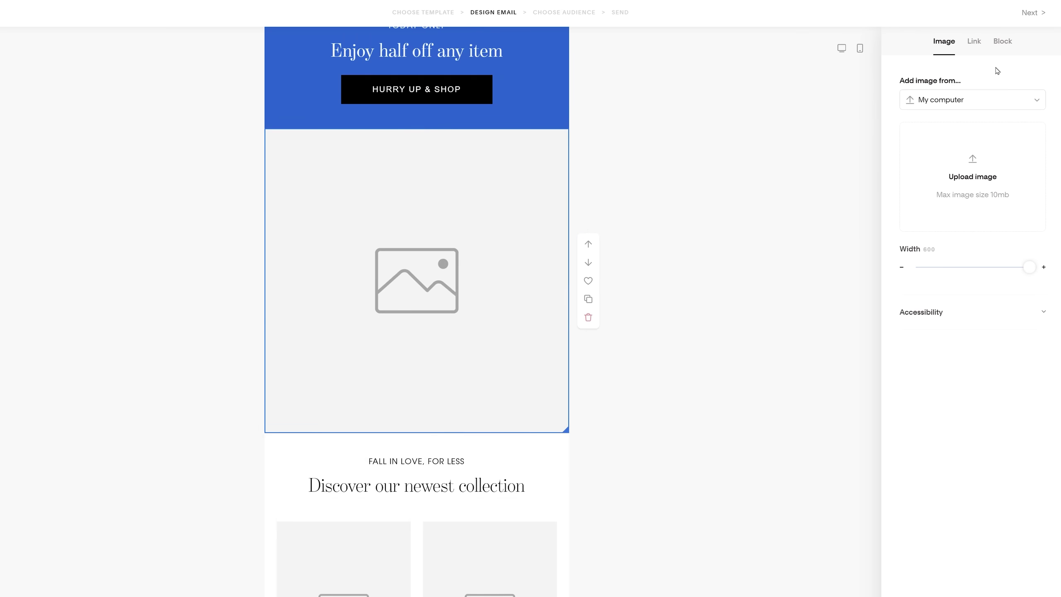
- Set the image source to Canva, import the ebook cover page, and switch the crop to rectangle
left_click(996, 100)
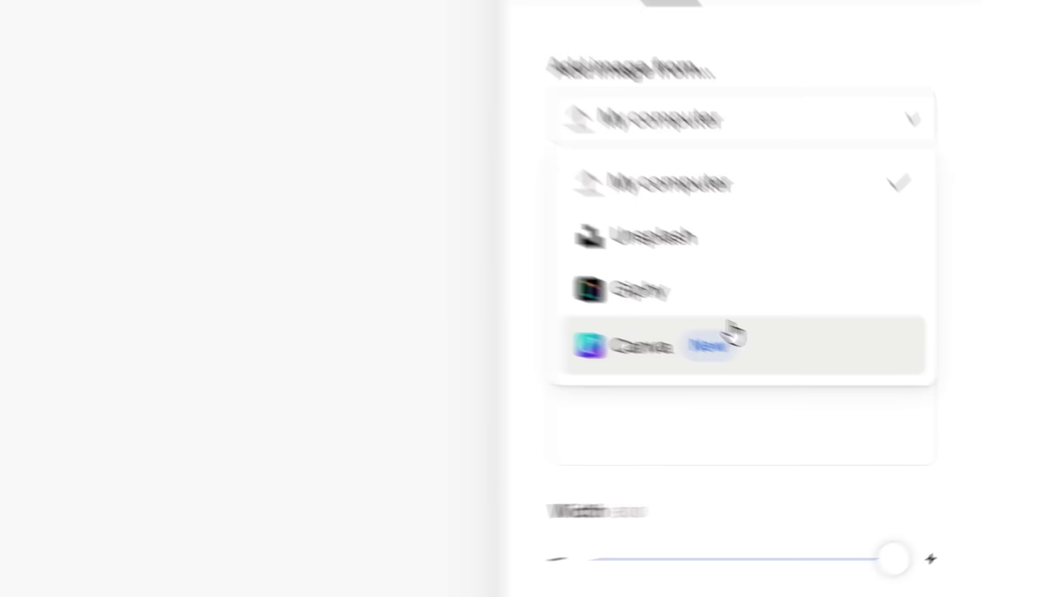
left_click(810, 372)
left_click(802, 380)
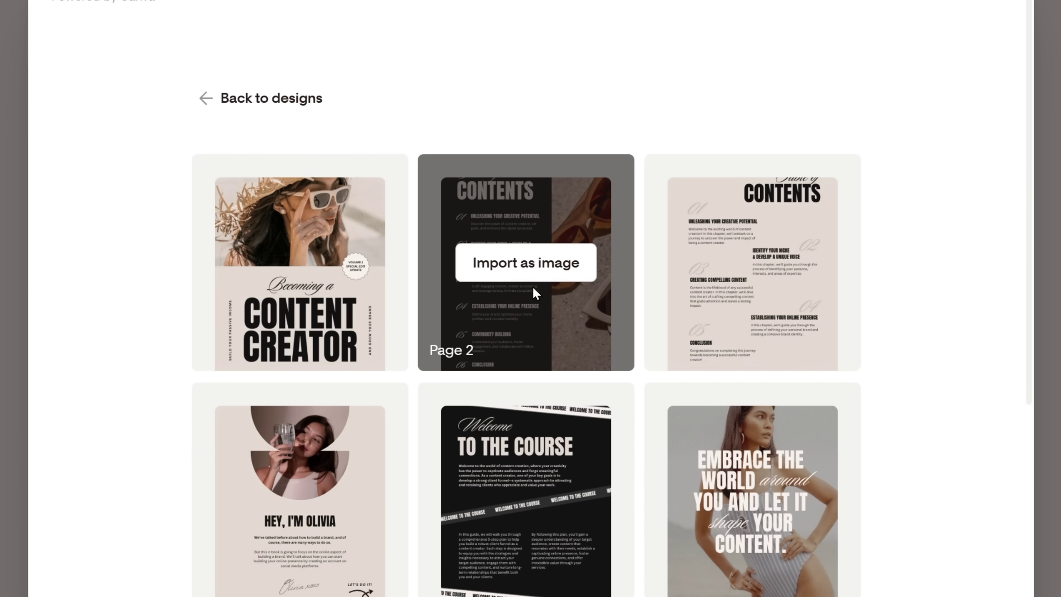
mouse_move(346, 284)
left_click(339, 263)
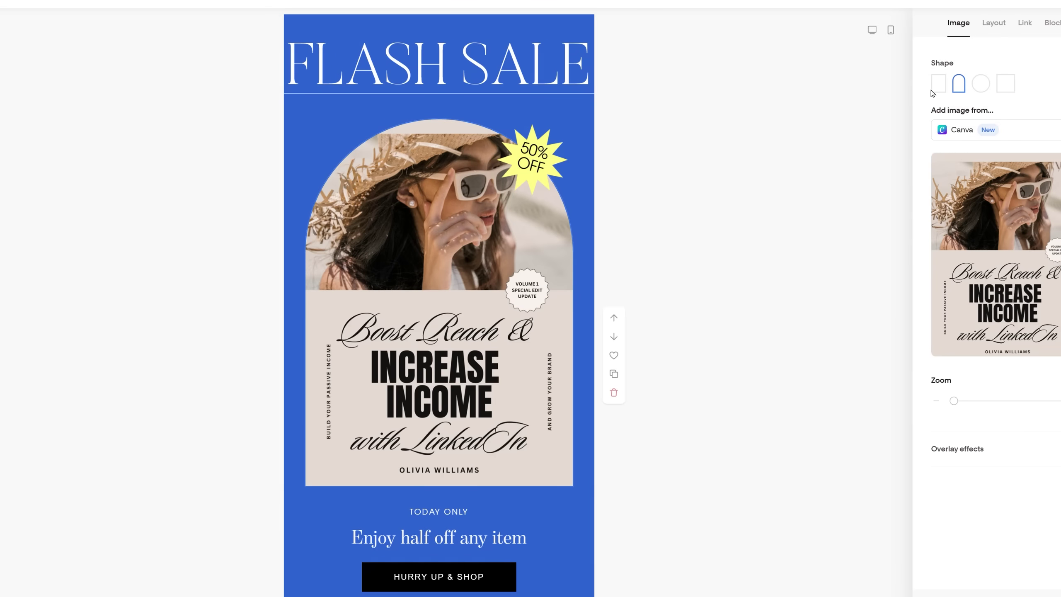
left_click(939, 89)
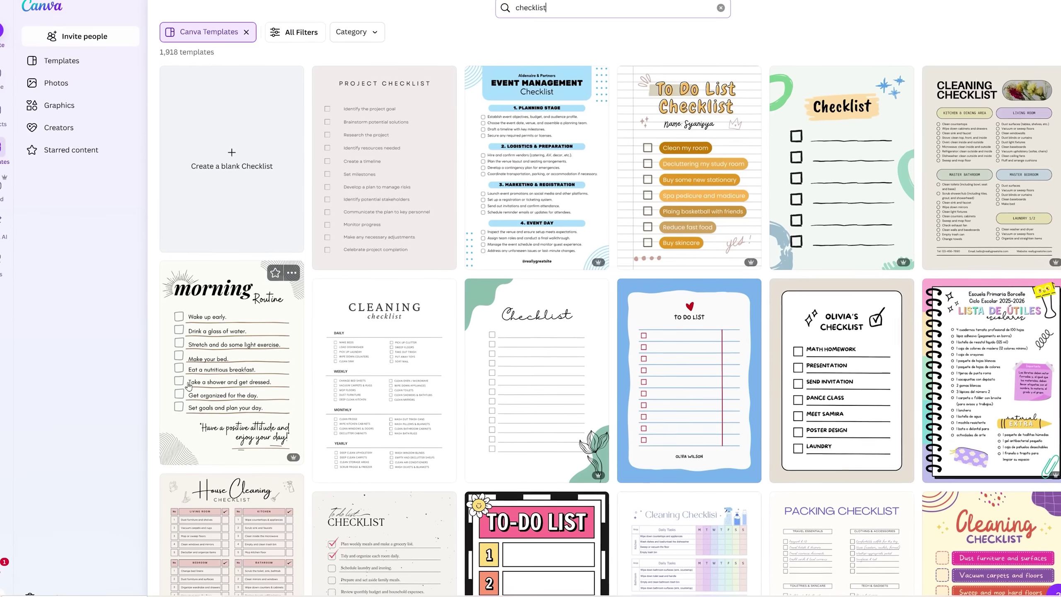
- Scroll the checklist results and preview the 20-day self-care checklist template
scroll(217, 372, "down", 10)
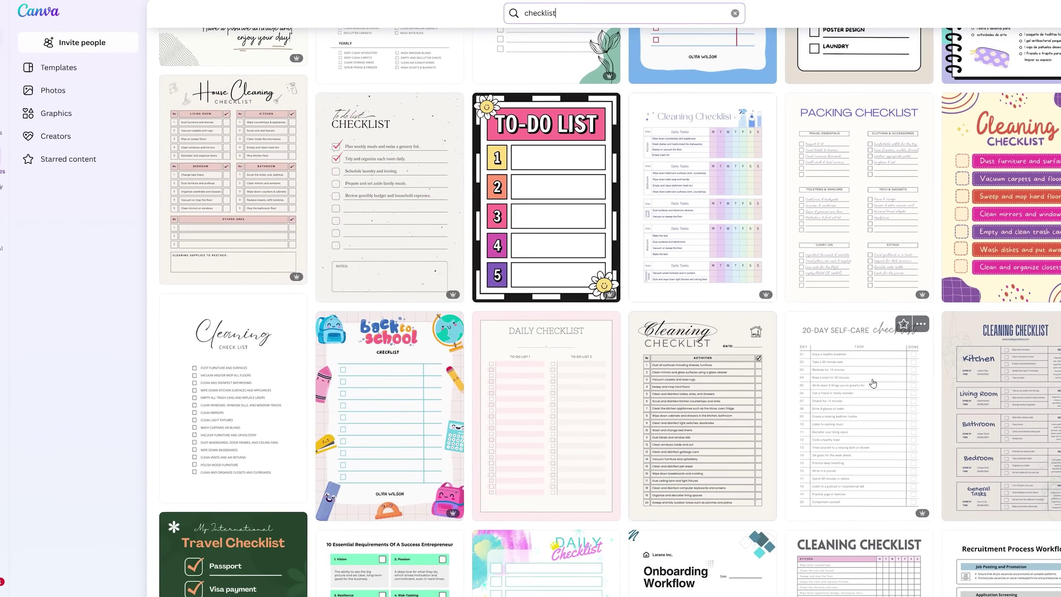
left_click(876, 385)
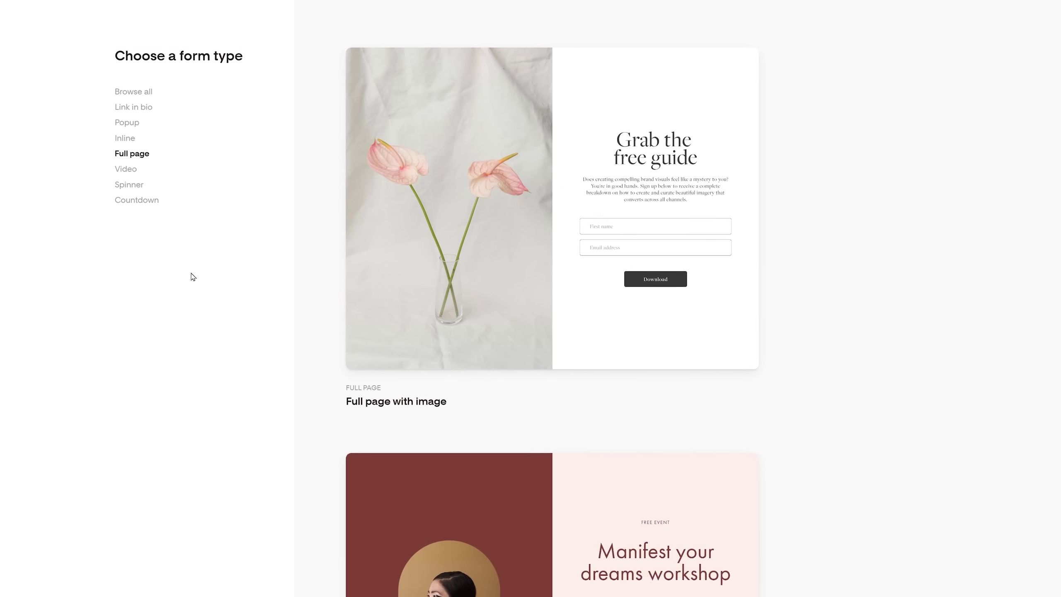
mouse_move(563, 250)
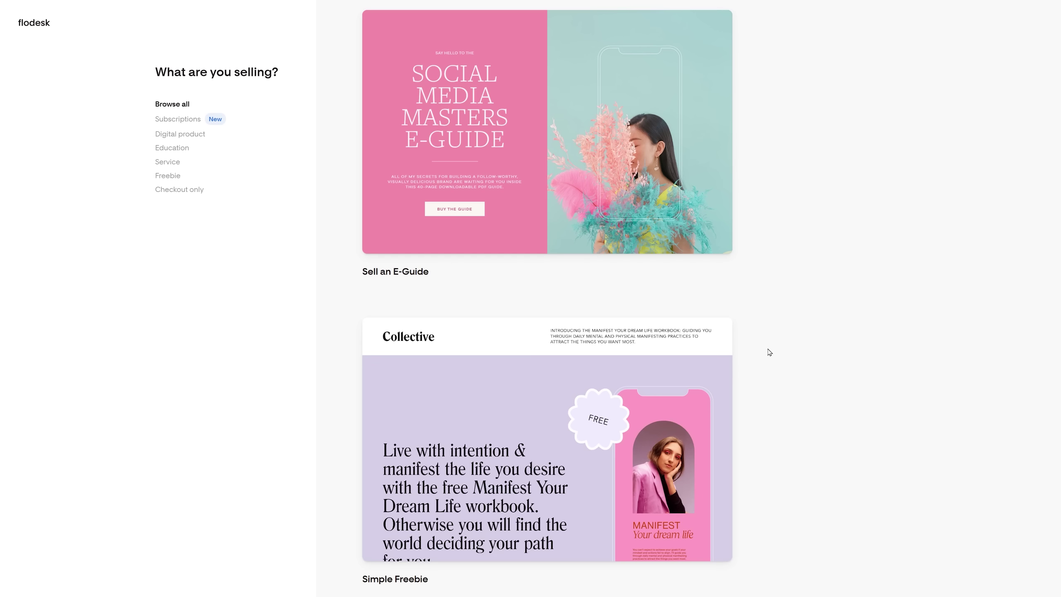
- View the details of the Simple Freebie checkout template
mouse_move(554, 438)
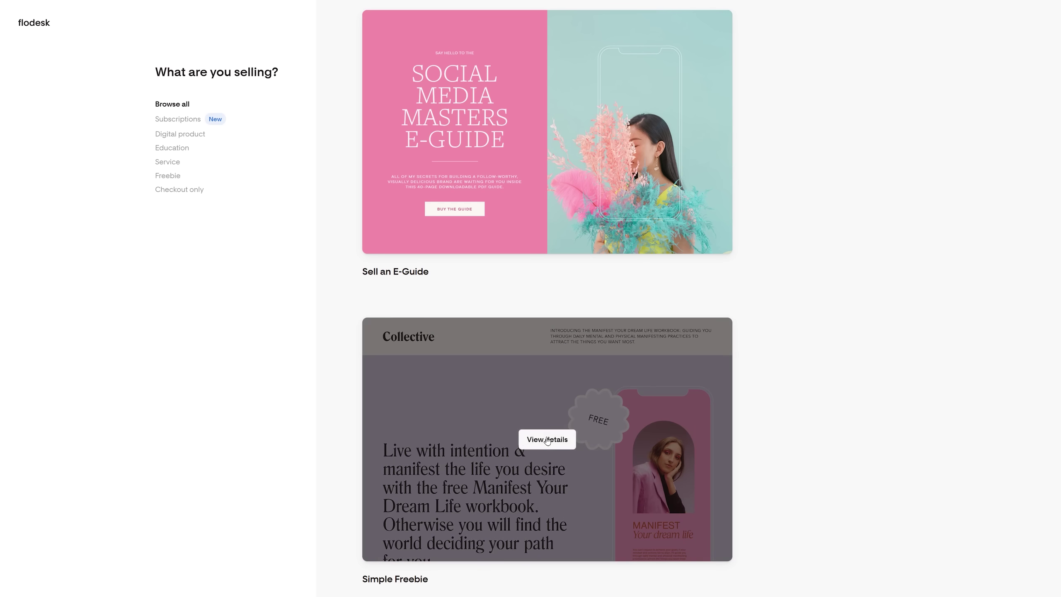
left_click(547, 439)
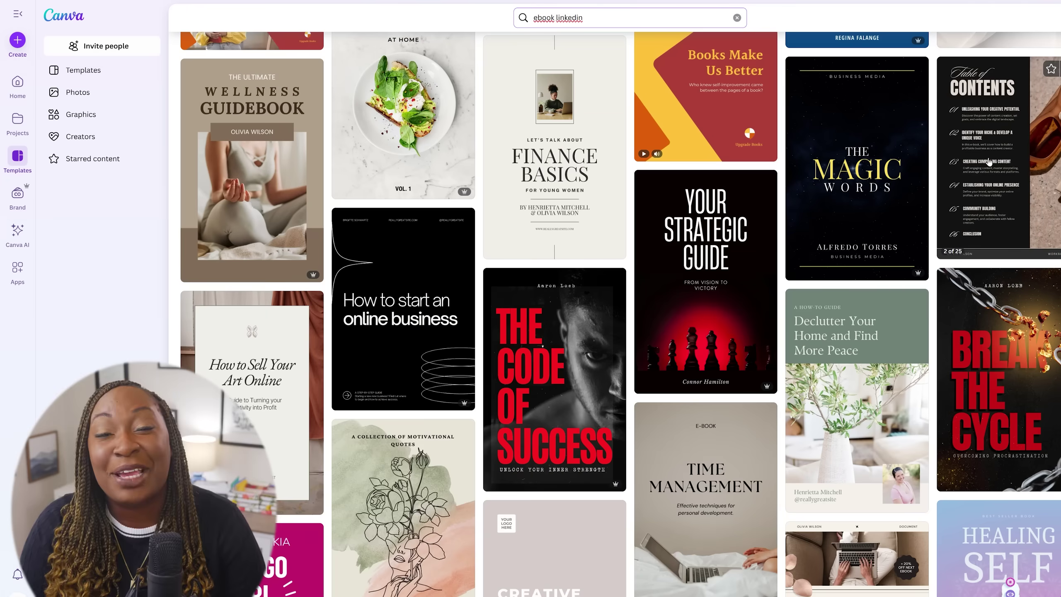
- Preview the Content Creator ebook template from the ebook linkedin results
left_click(994, 163)
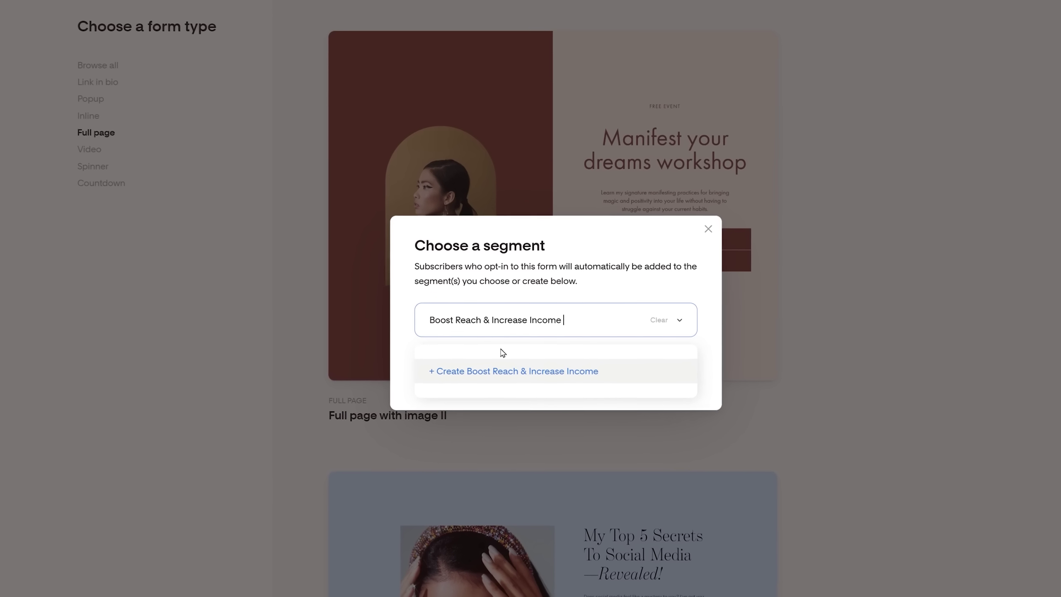
- Enter 'ist' as the new segment name in the Choose a segment field
type("ist")
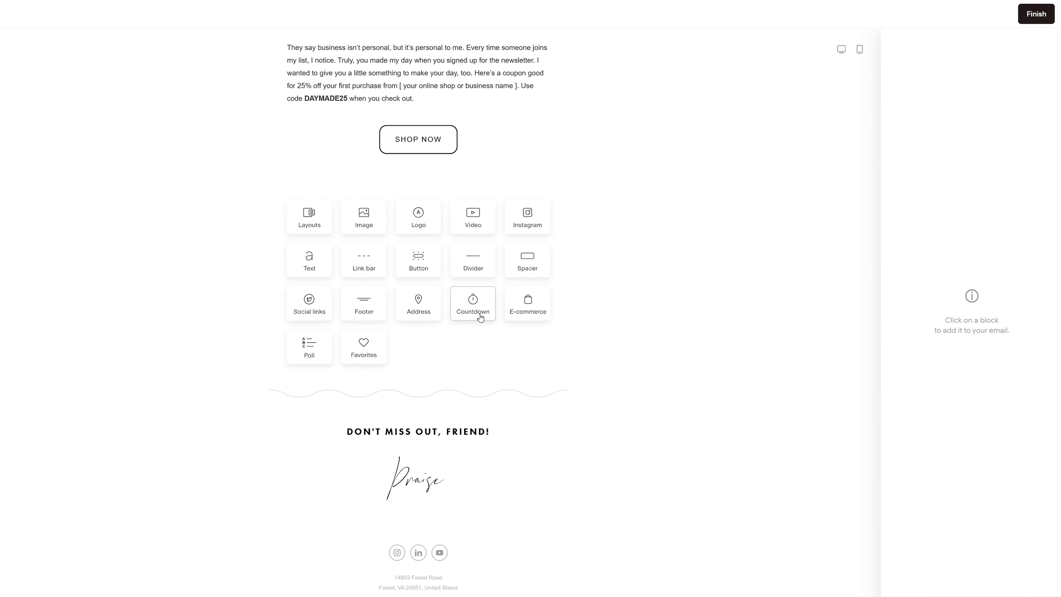
- Add a Countdown block below SHOP NOW and scroll through its Layout options
left_click(483, 320)
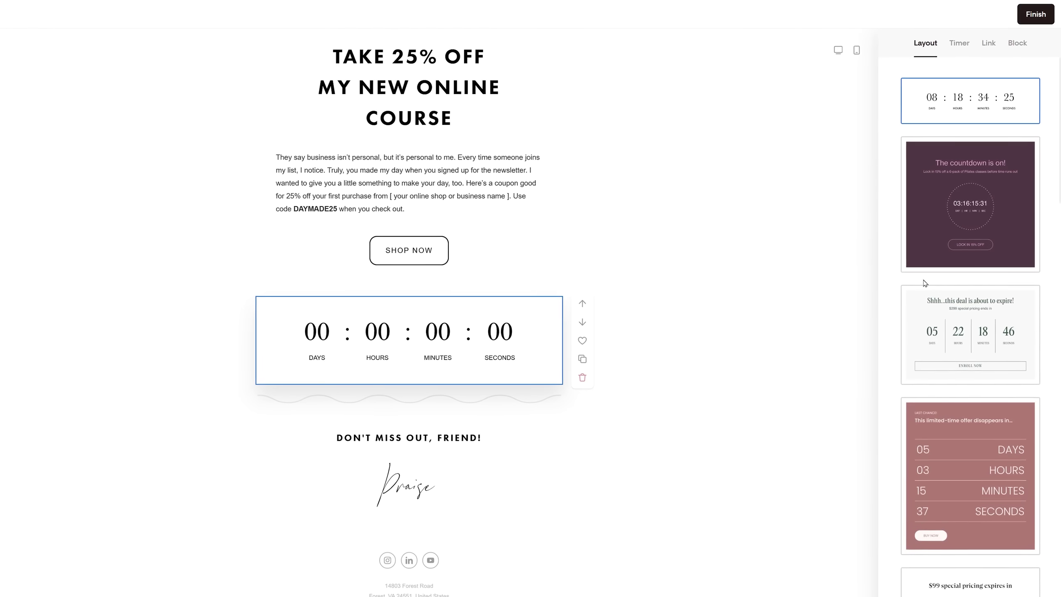
scroll(924, 283, "down", 15)
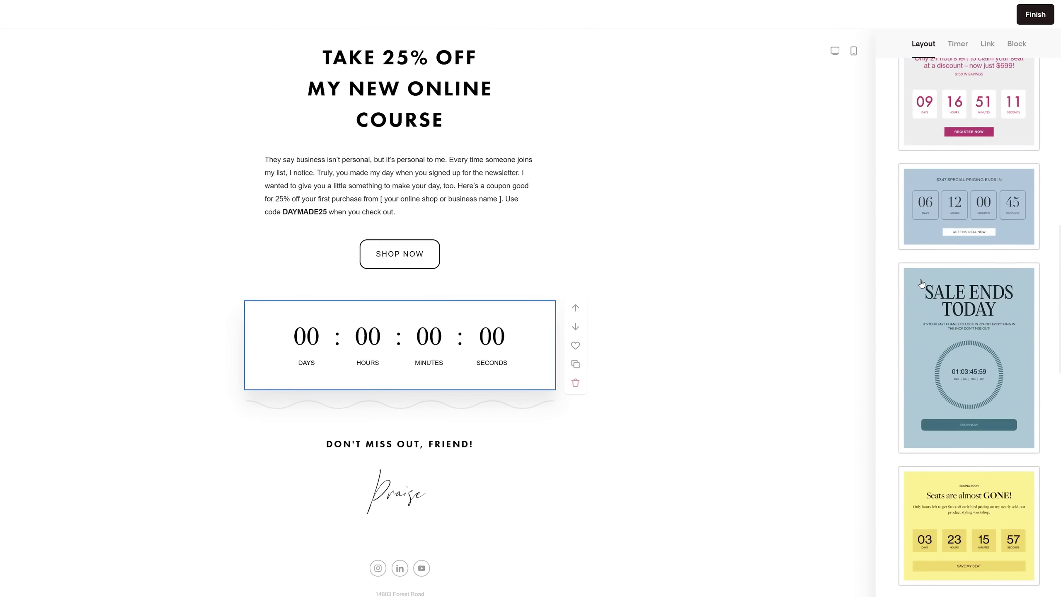
scroll(921, 283, "down", 15)
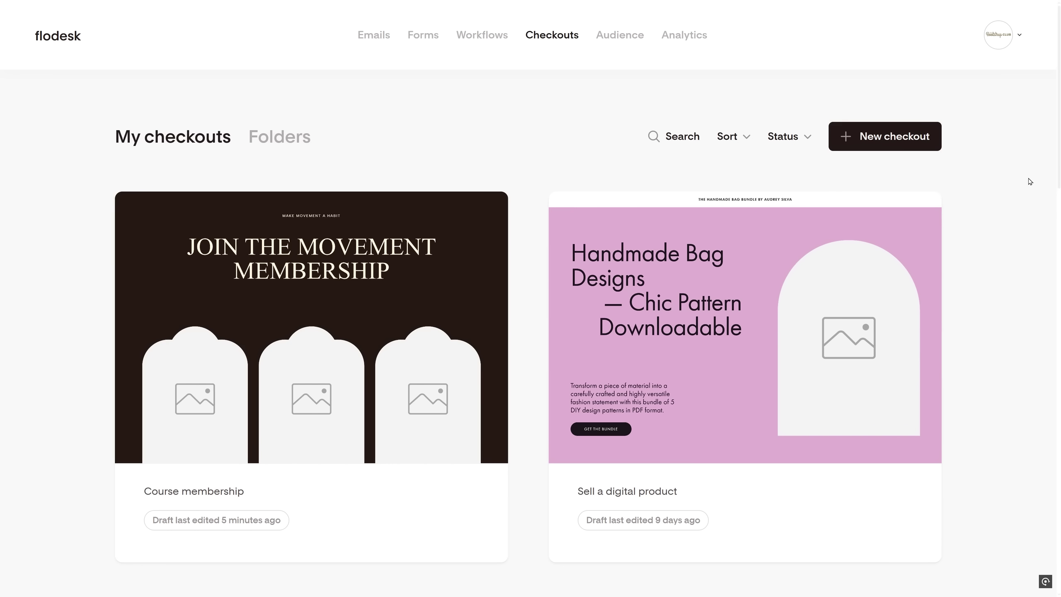
- Start a new Digital product checkout and preview the Handmade Bag Designs template
left_click(913, 143)
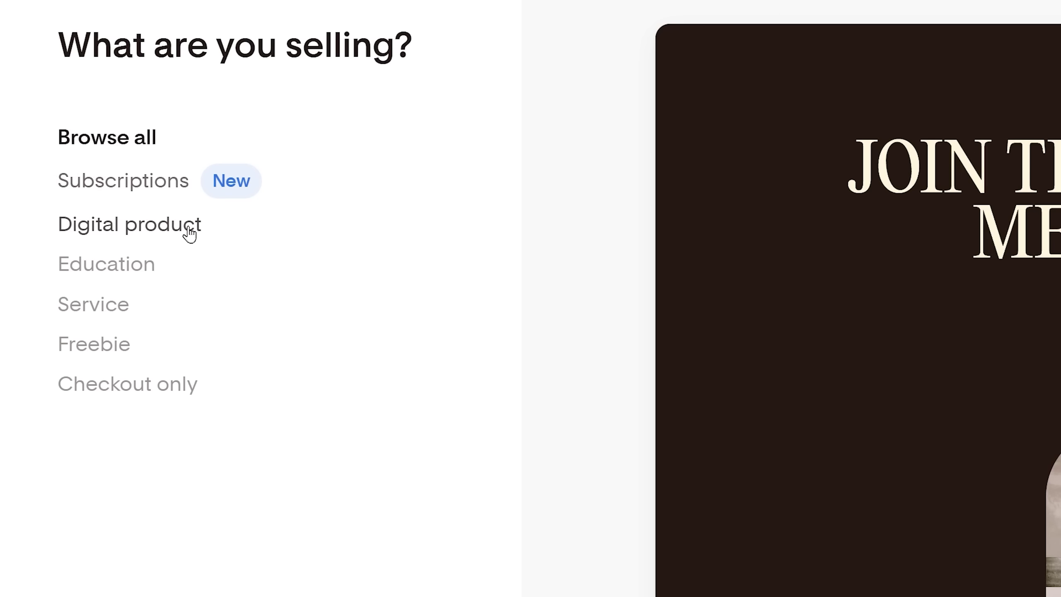
left_click(190, 234)
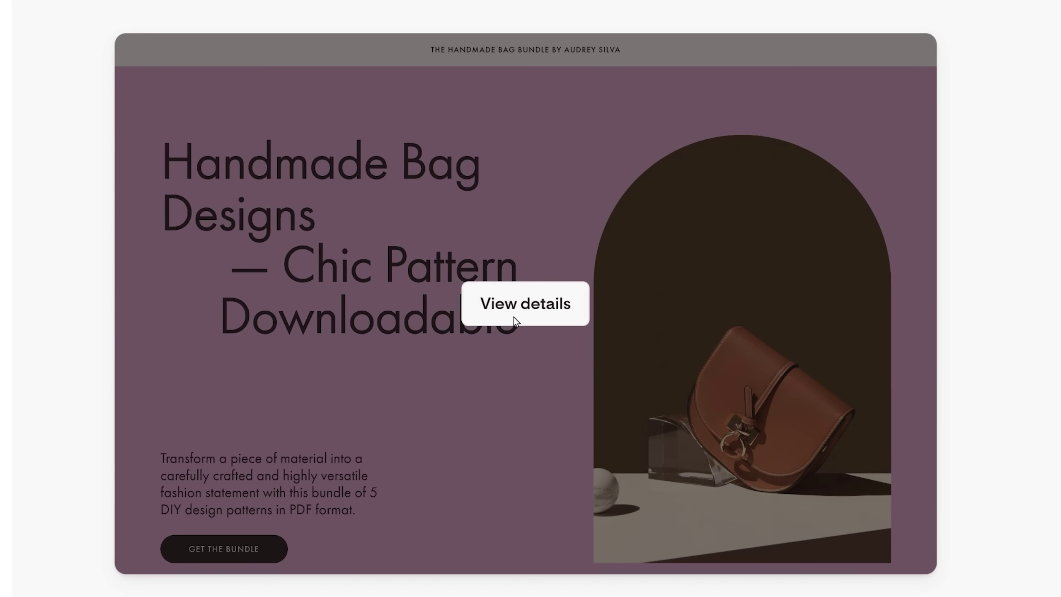
left_click(514, 317)
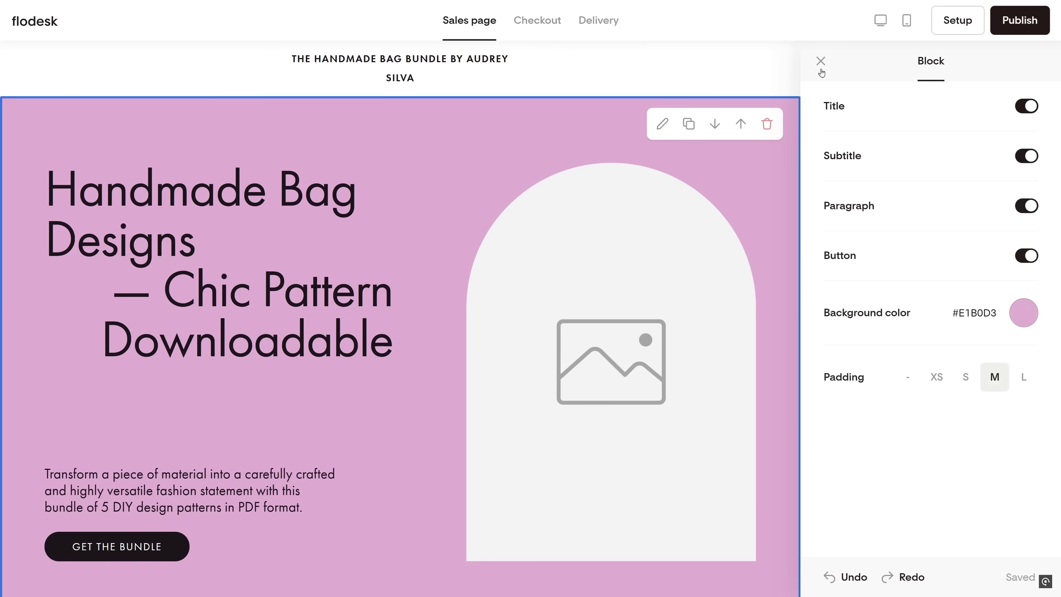
- Open the email's arch cover image in Canva for editing
left_click(821, 63)
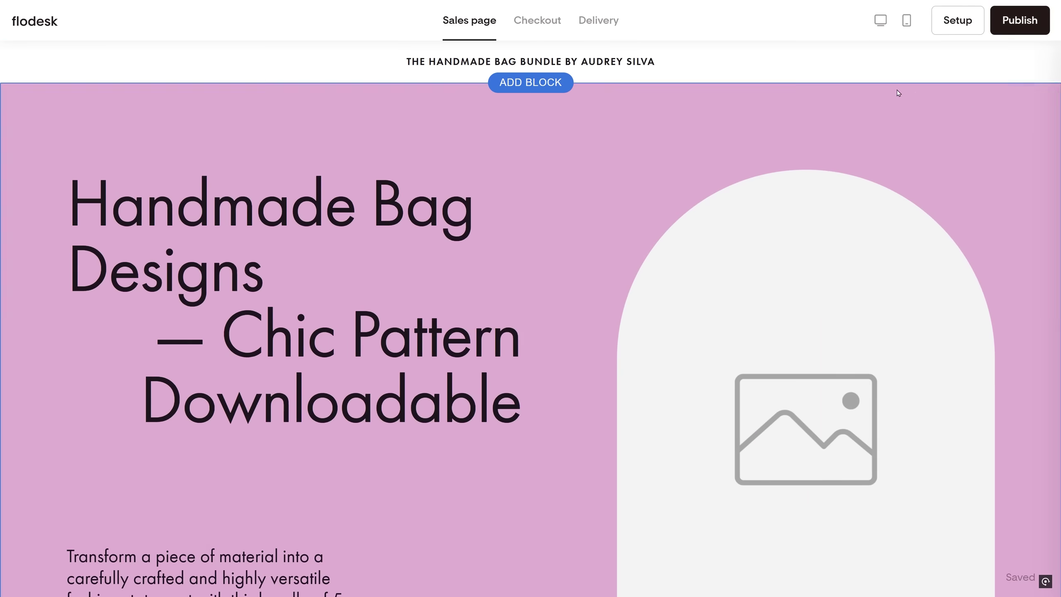
left_click(871, 308)
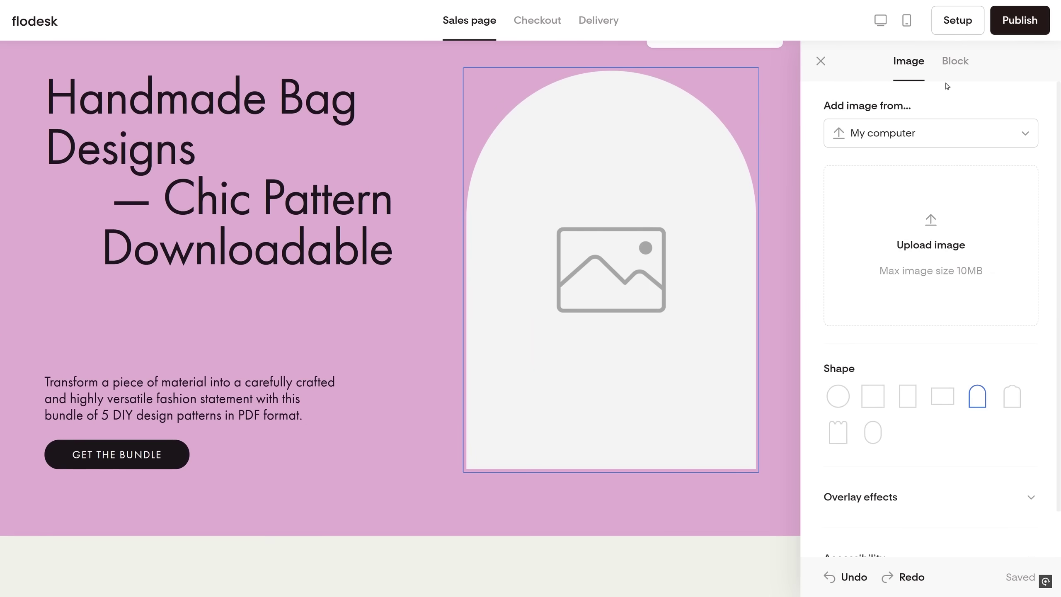
left_click(940, 141)
left_click(880, 263)
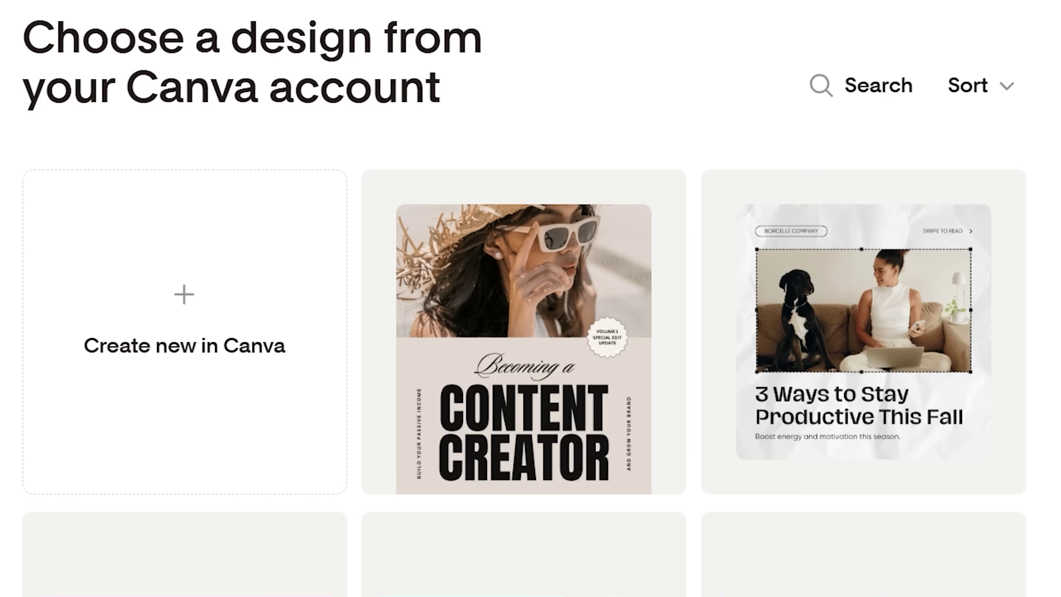
mouse_move(560, 291)
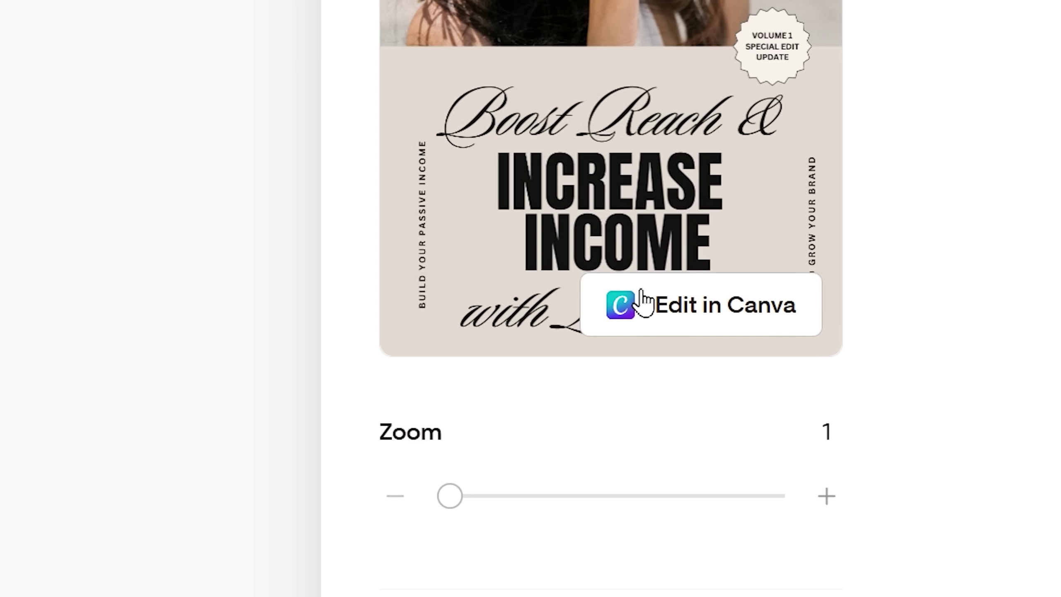
- Change the cover badge text to '2025 Special Edition' and bring the design back into the email
left_click_drag(694, 294, 669, 276)
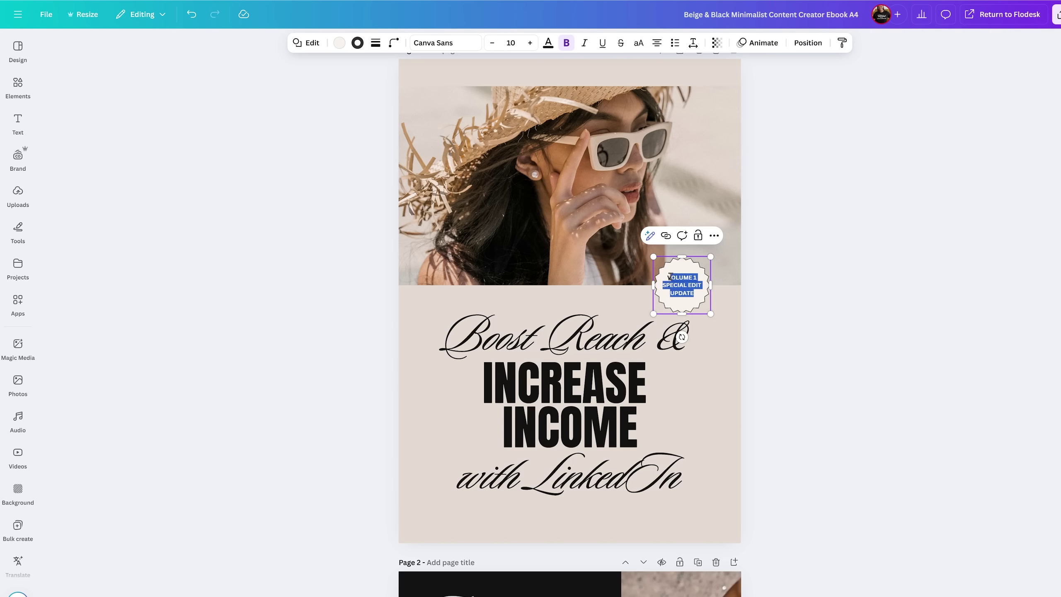
type("2025 Special Edition")
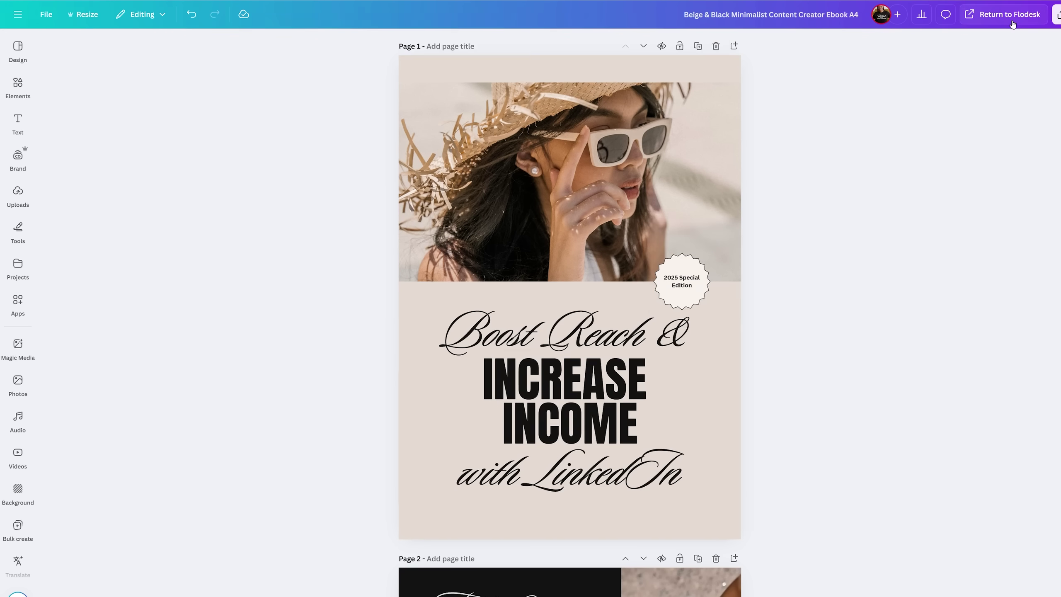
left_click(1003, 14)
left_click(866, 204)
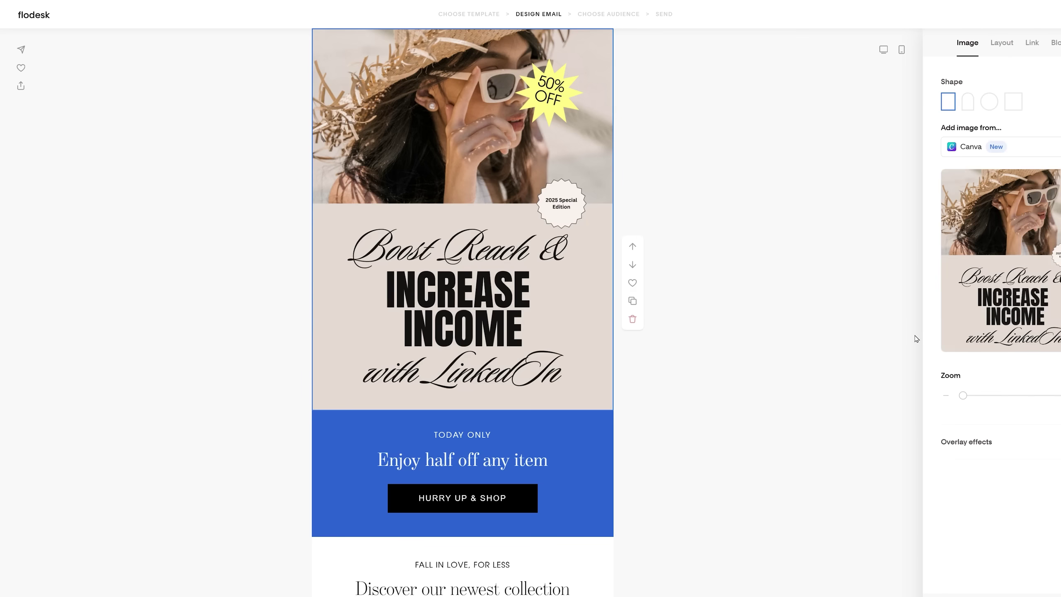
scroll(803, 360, "up", 2)
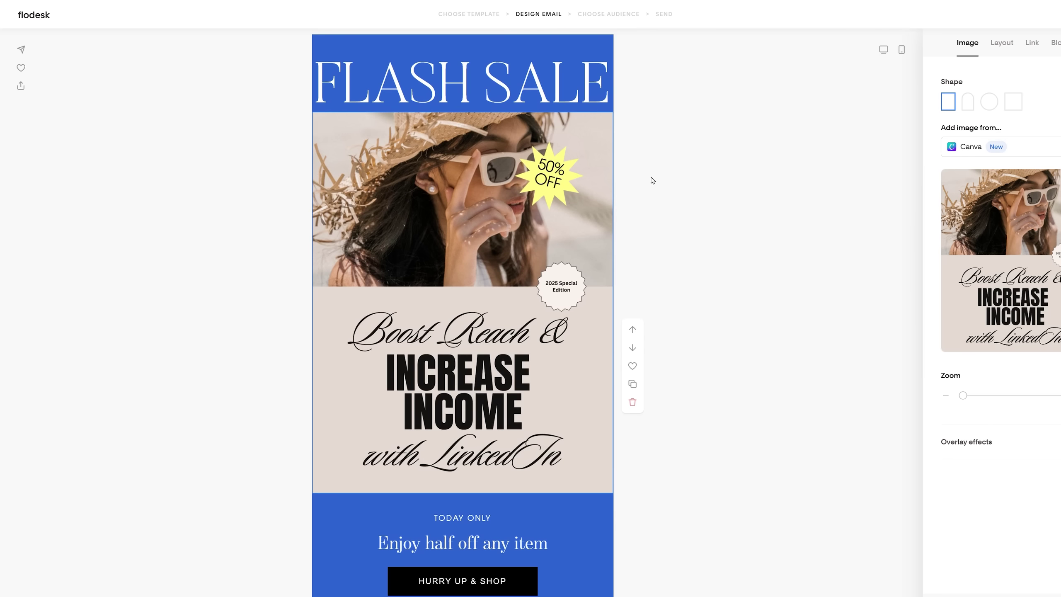
left_click(556, 181)
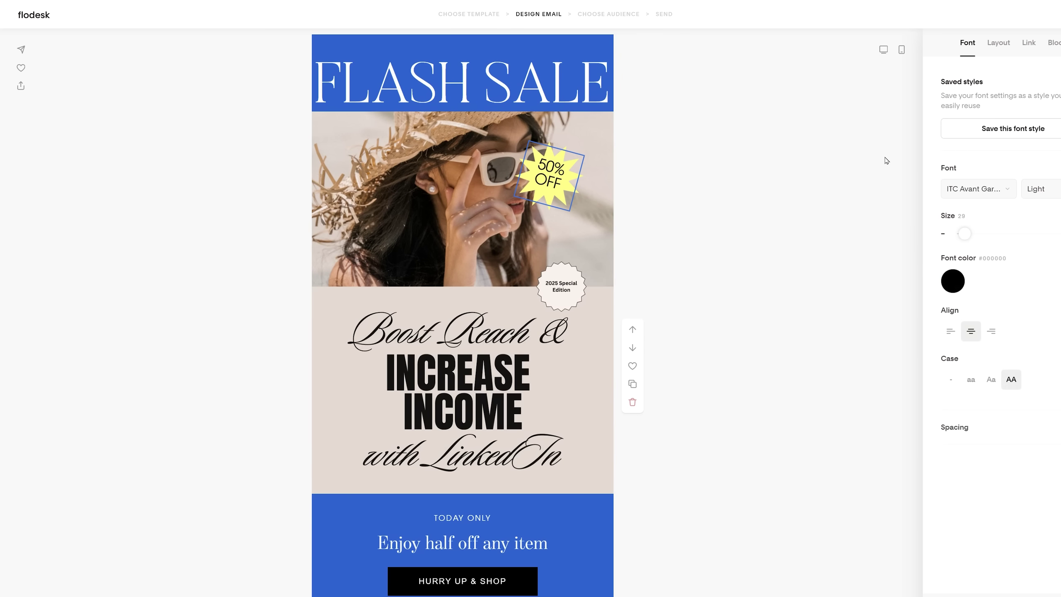